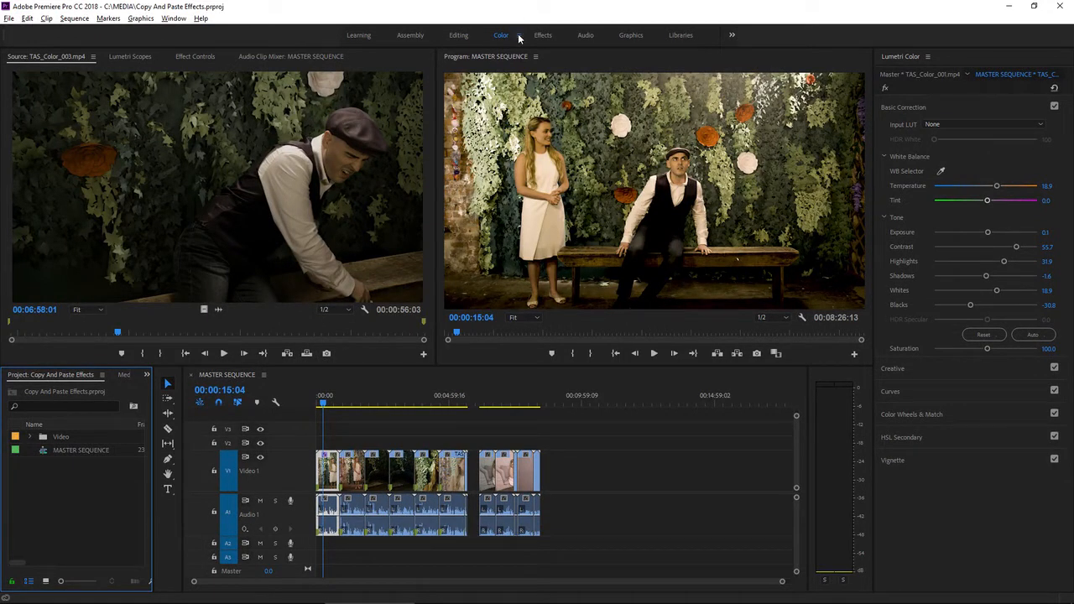
Step: Reset the Color workspace to its saved layout
click(518, 35)
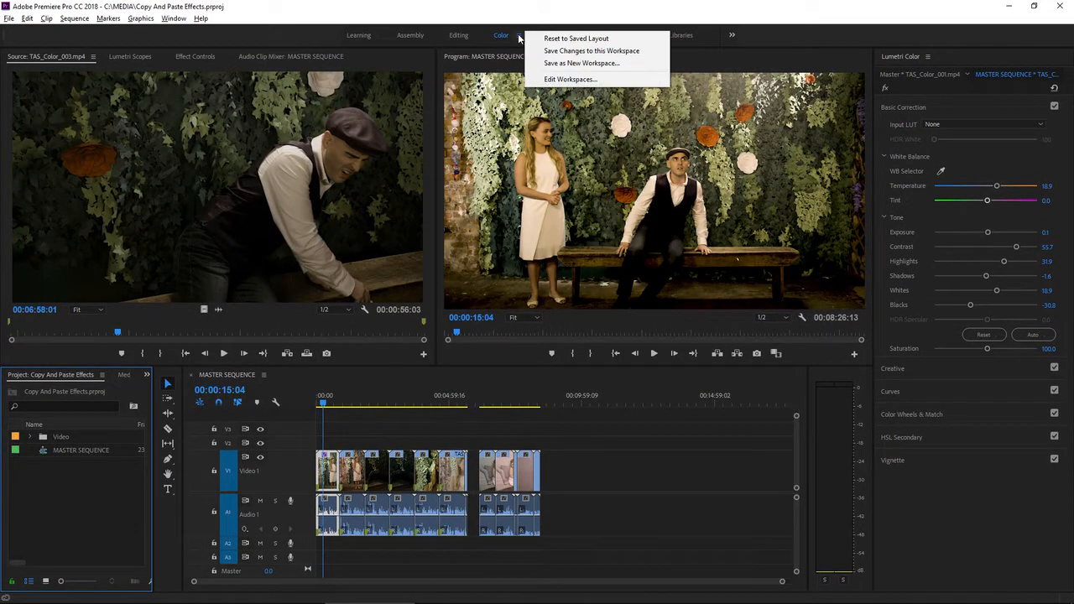
click(535, 37)
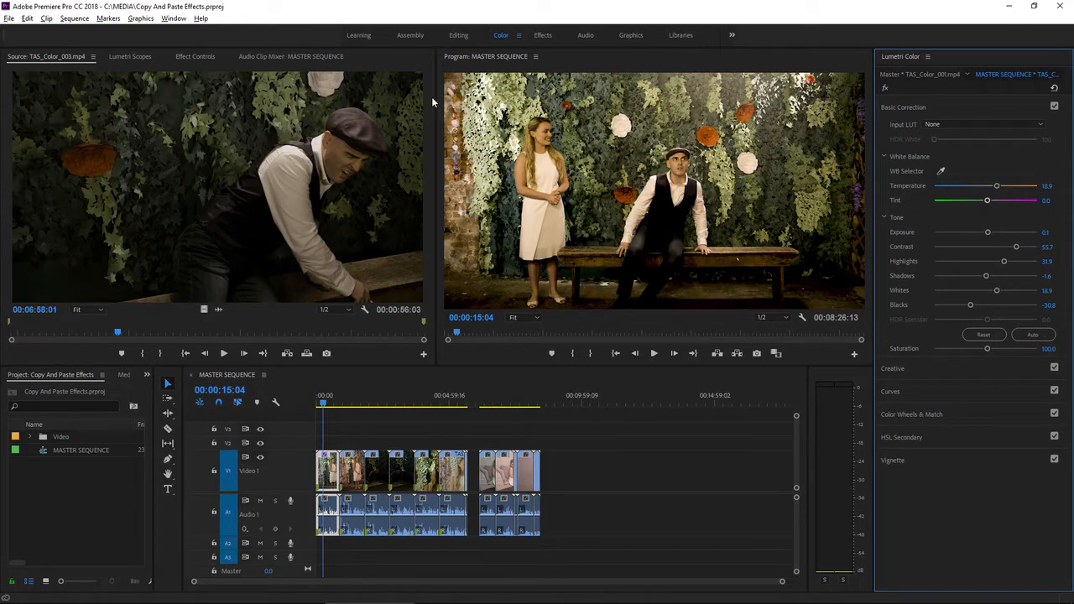
Step: Copy the Lumetri Color effect from the effect settings of the first timeline clip, TAS_Color_001.mp4
click(202, 56)
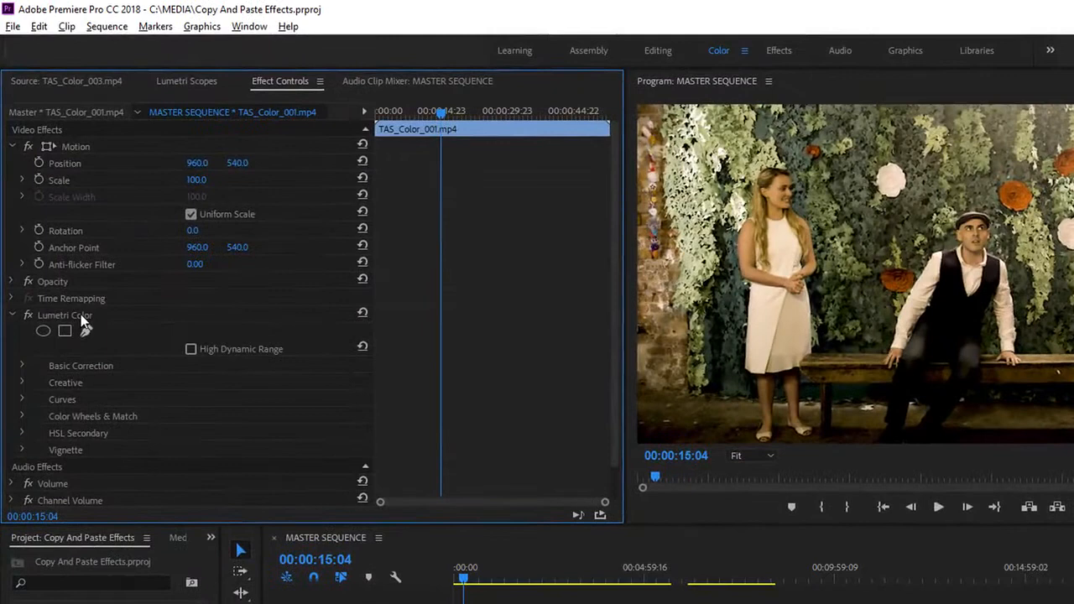
click(69, 243)
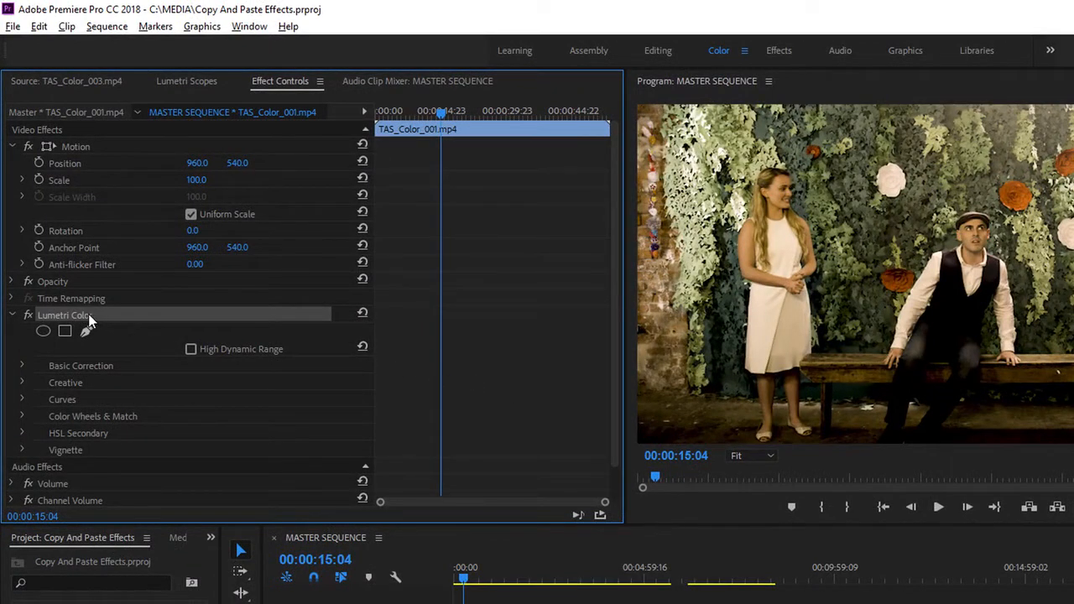
right_click(142, 320)
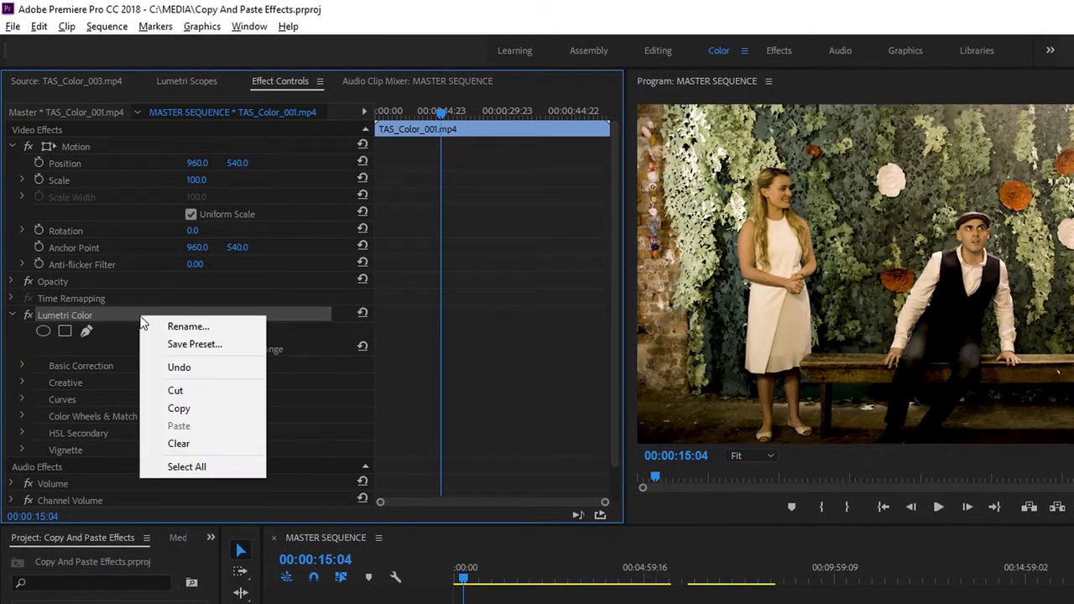
click(212, 410)
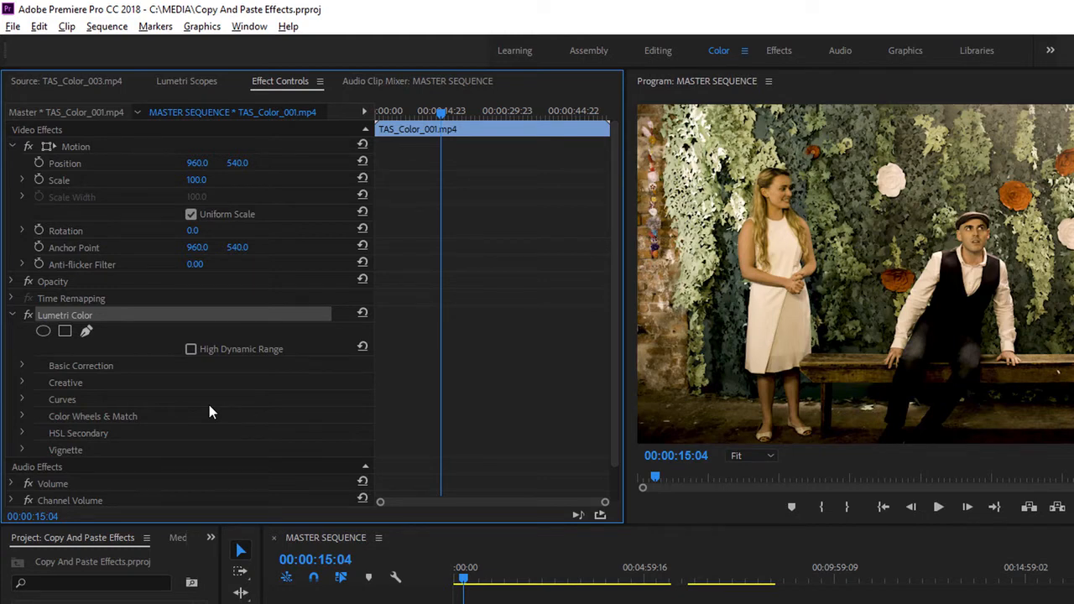
click(42, 31)
click(65, 103)
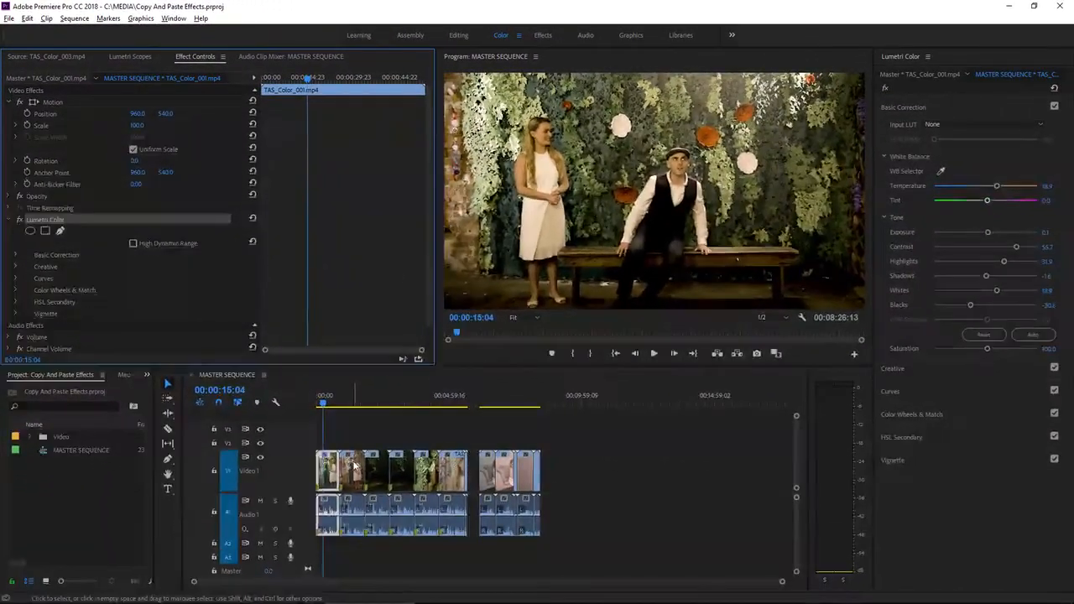
Step: Paste the copied Lumetri Color effect onto the second clip, TAS_Color_002.mp4, with the playhead over it
click(457, 595)
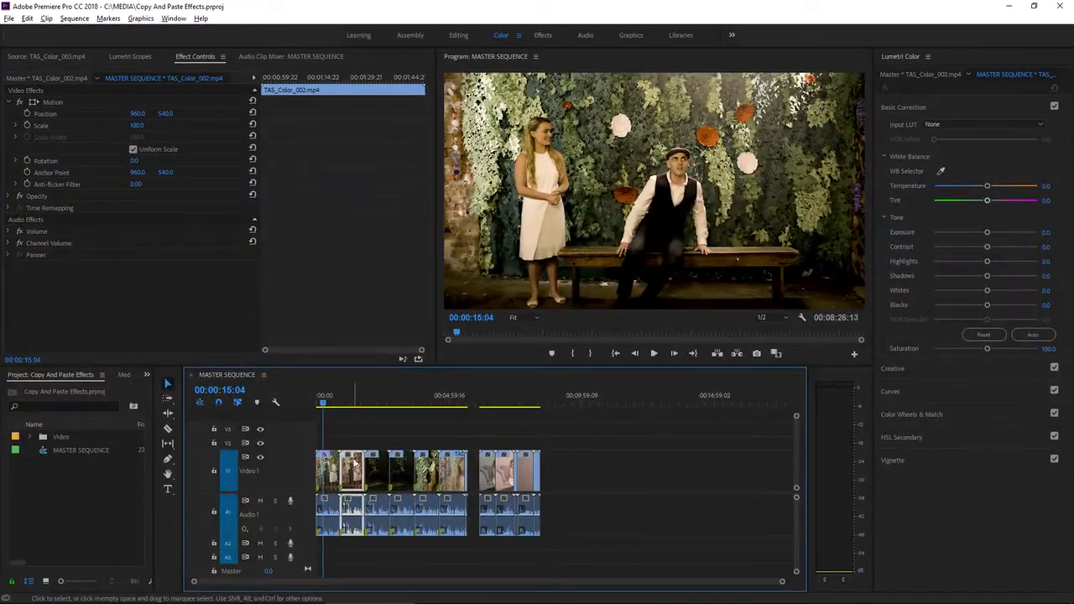
click(349, 406)
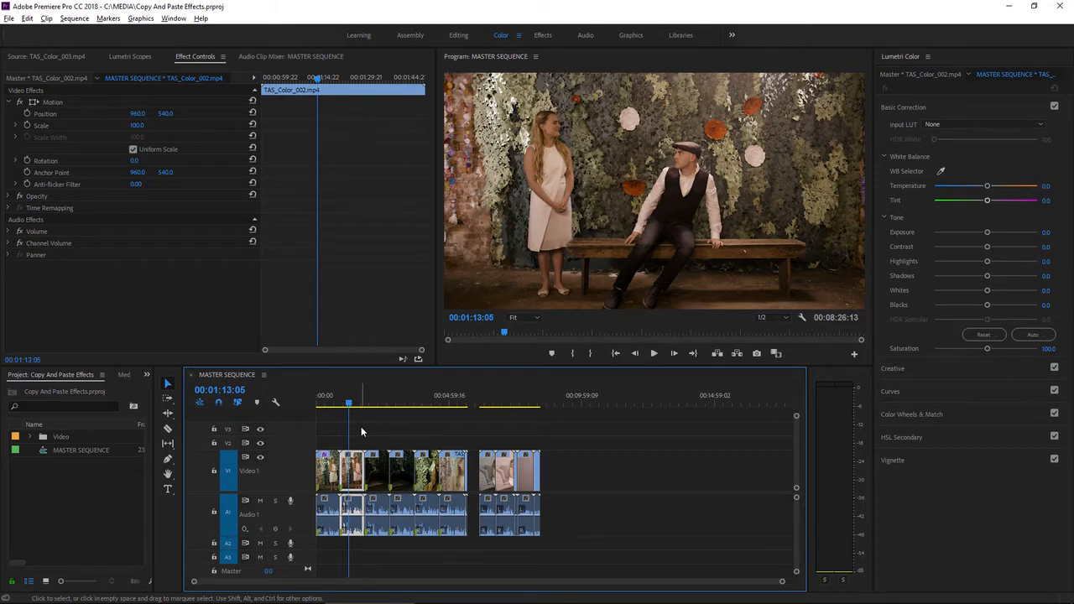
right_click(123, 281)
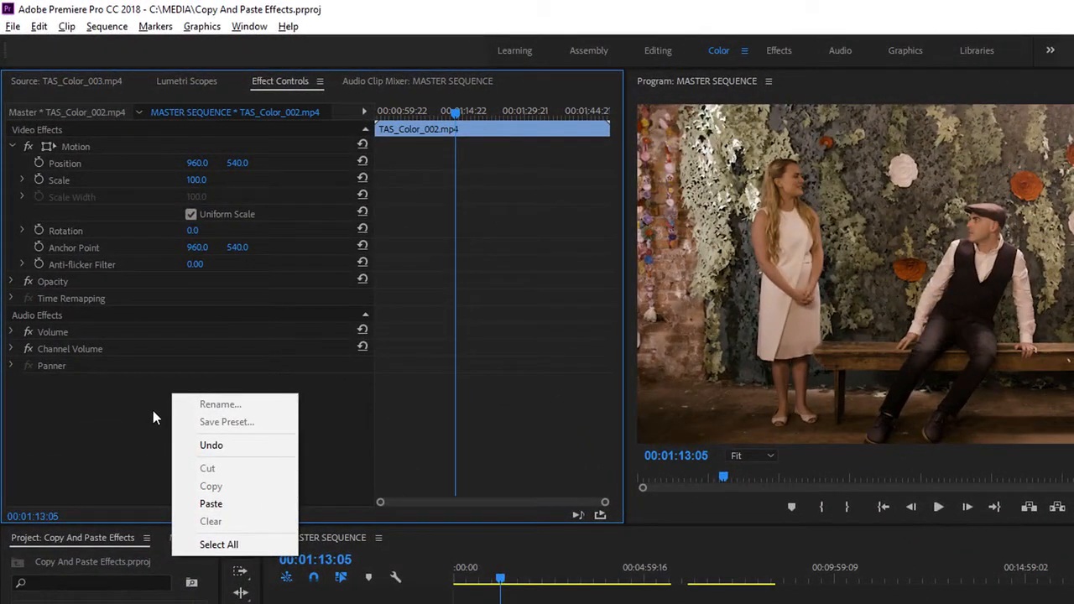
click(240, 506)
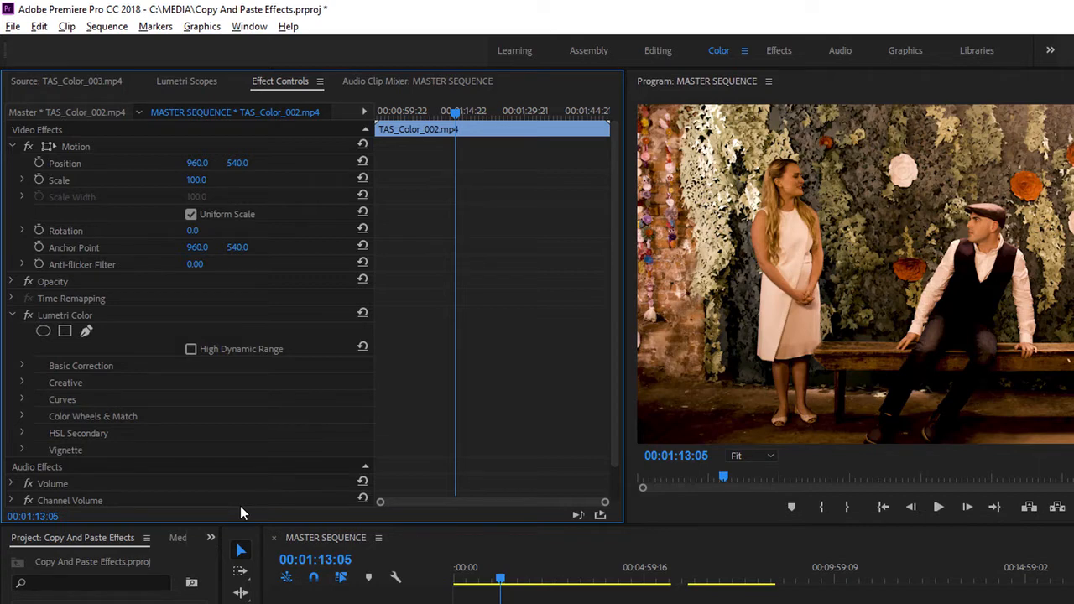
Step: Copy Lumetri Color from TAS_Color_002.mp4 and paste it onto the remaining four clips of the first clip group at once
right_click(58, 319)
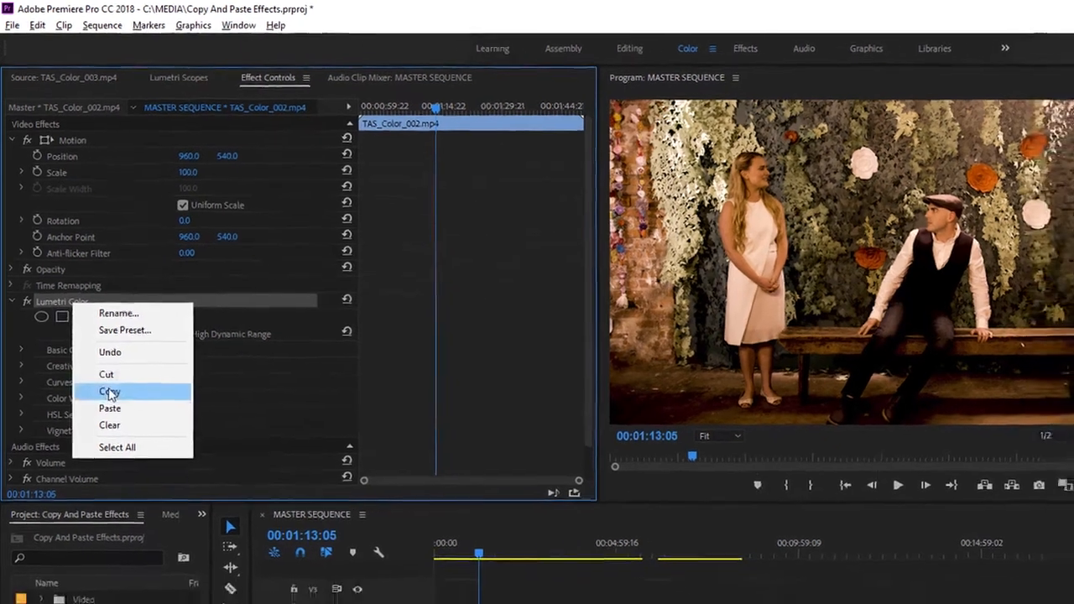
click(112, 408)
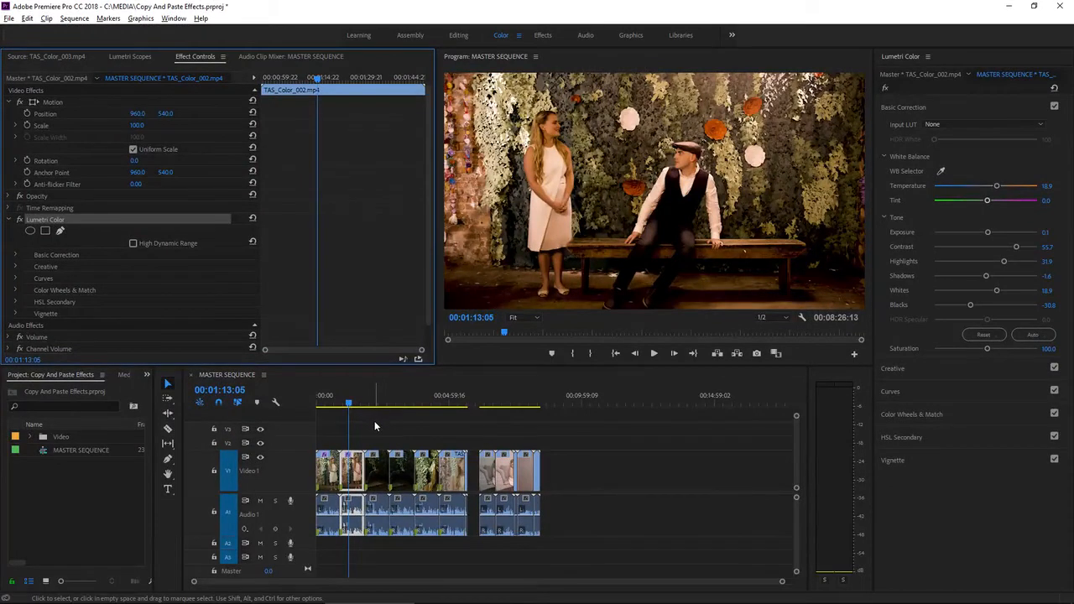
drag(374, 420, 467, 515)
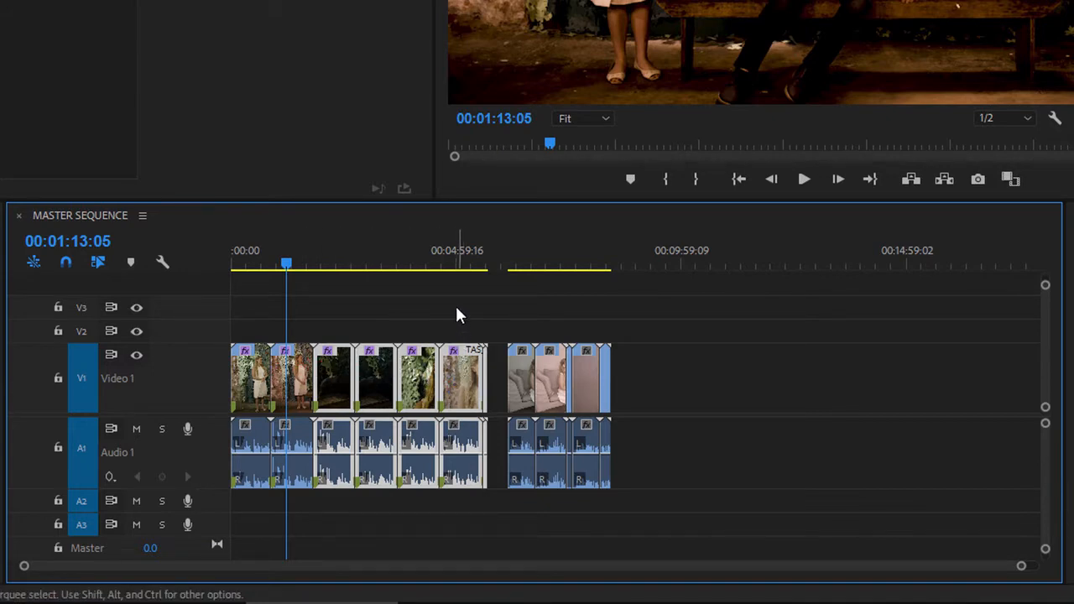
click(335, 269)
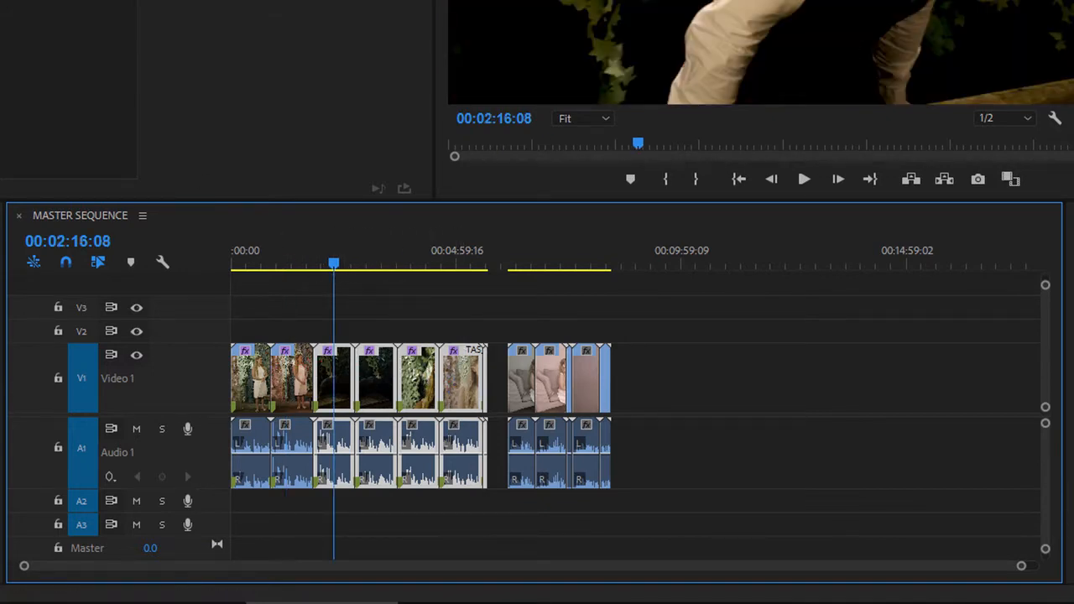
click(27, 18)
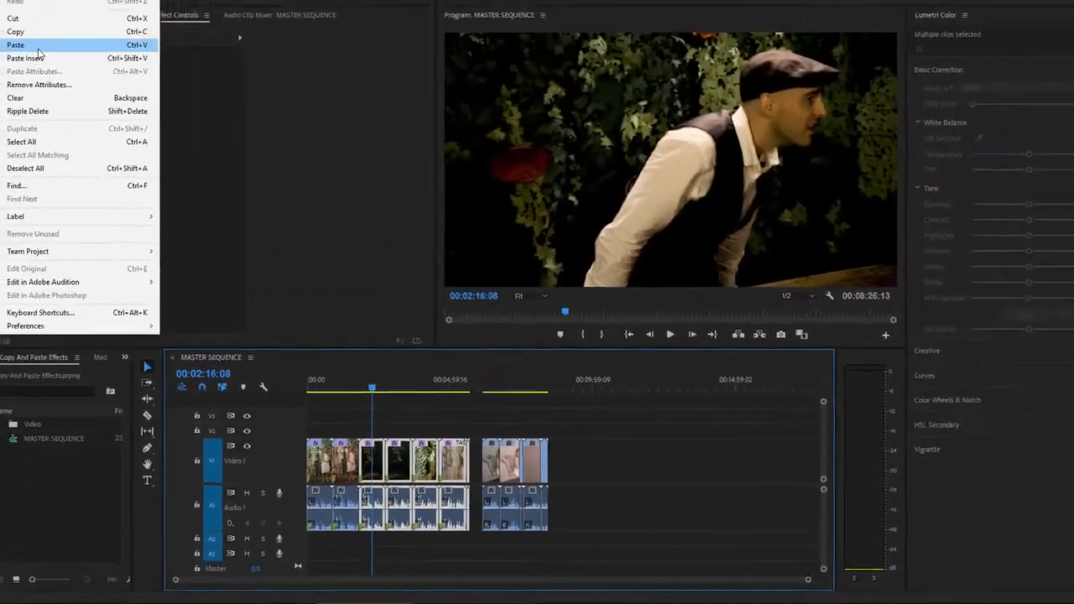
click(65, 85)
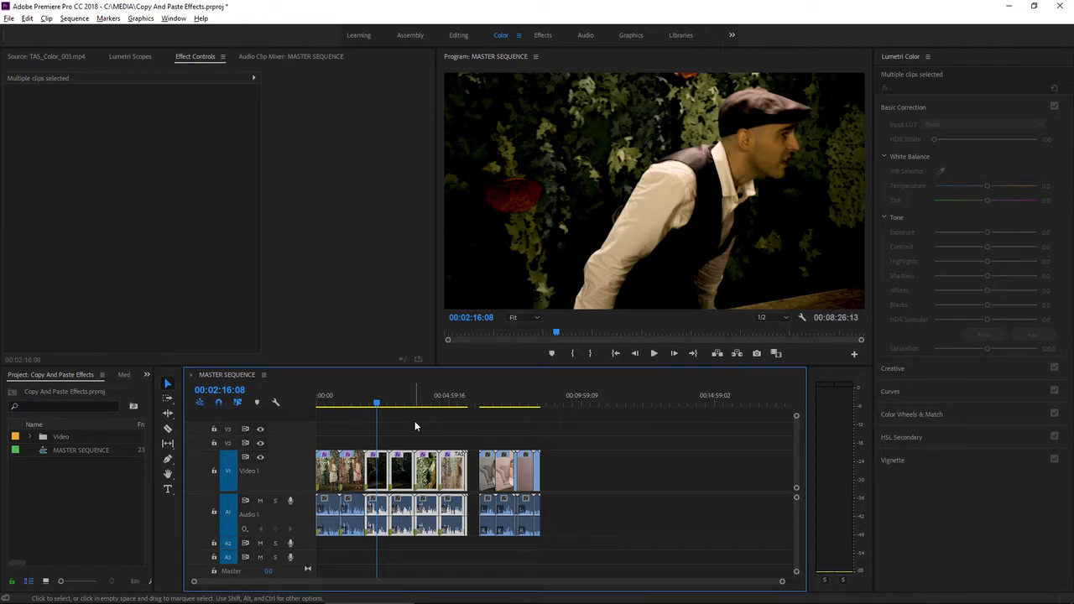
Step: Examine the ungraded lounge clips at the end of the sequence, from TAS_Lounge_Color_001.mp4 through TAS_Lounge_Color_004.mp4
click(479, 401)
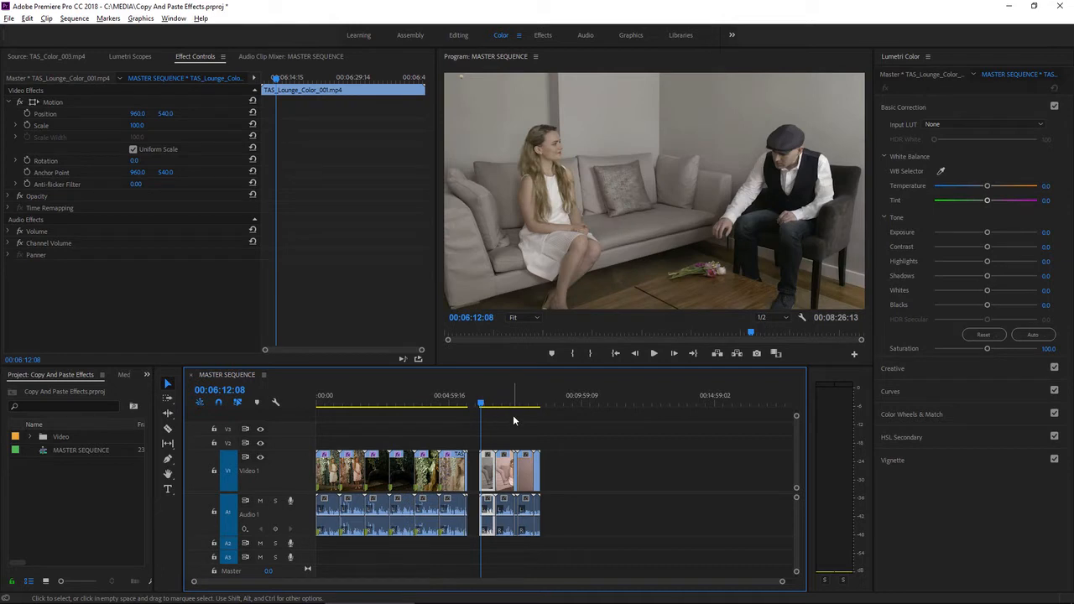
click(502, 405)
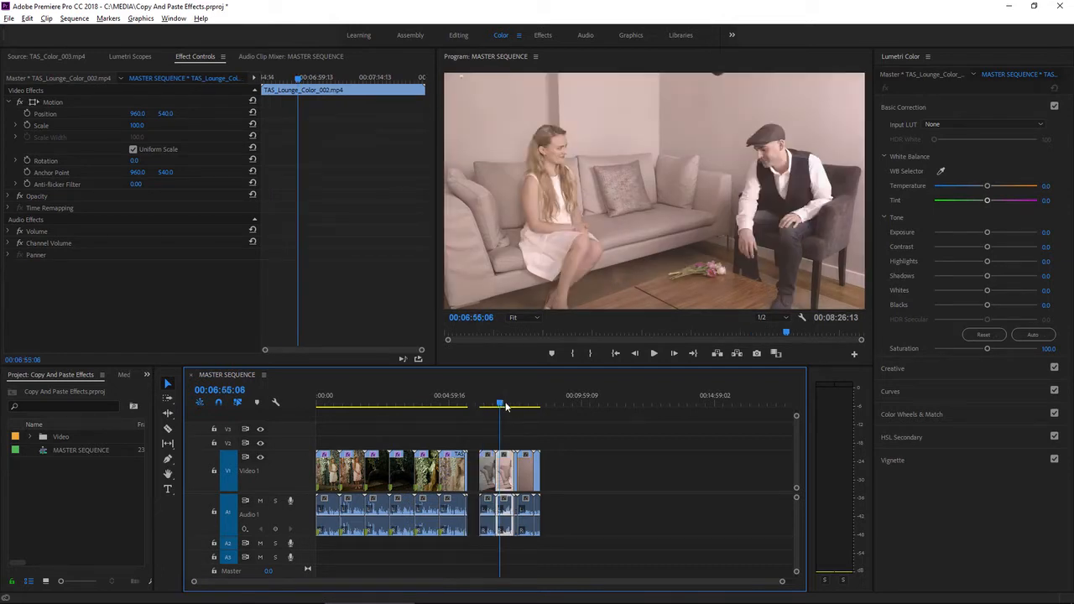
click(521, 403)
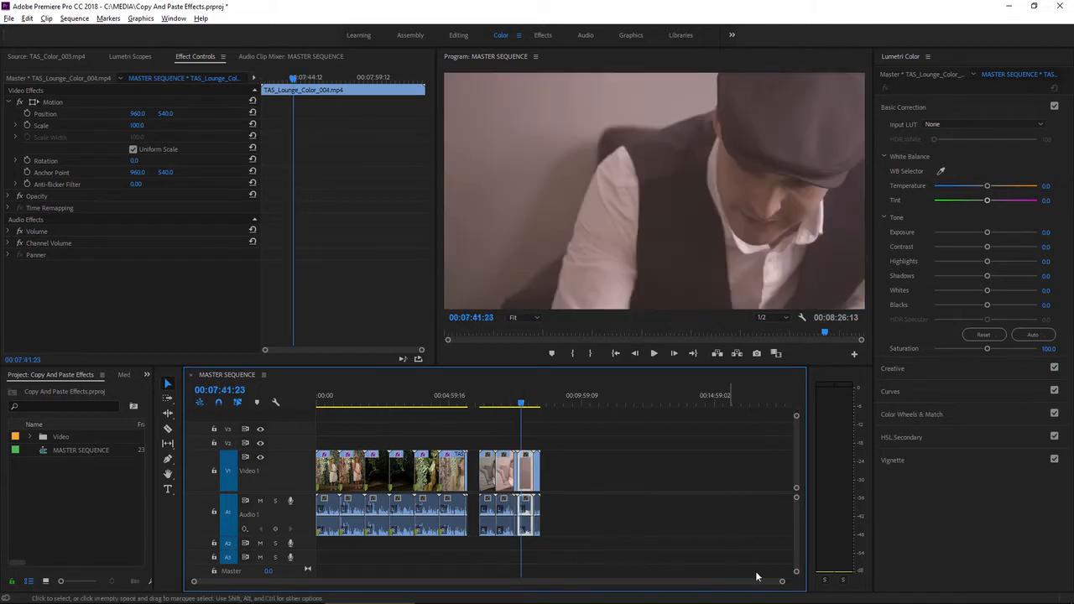
drag(782, 580, 612, 588)
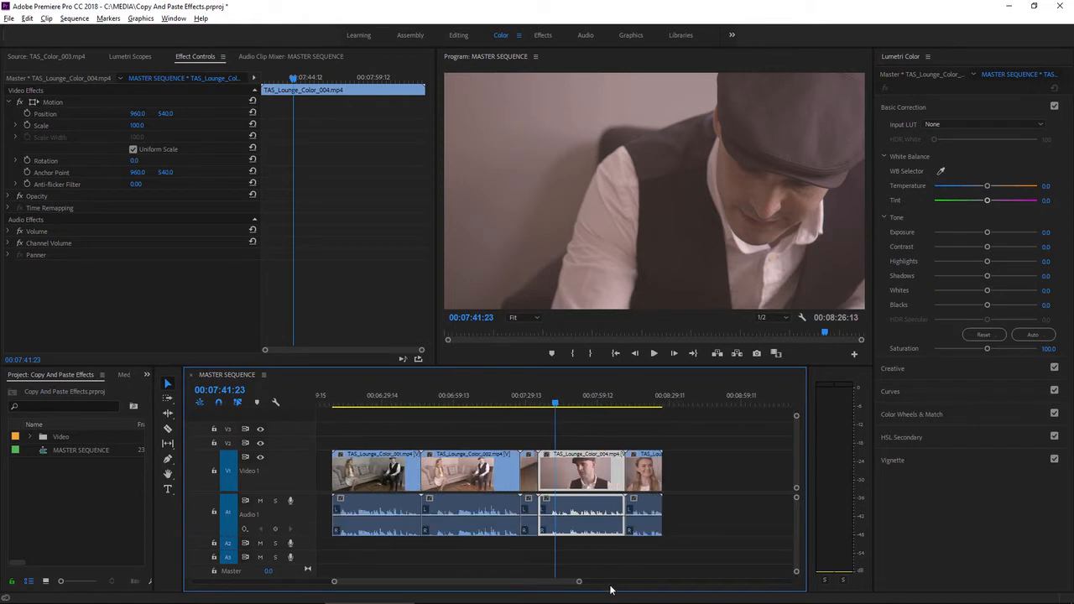
click(530, 401)
click(463, 406)
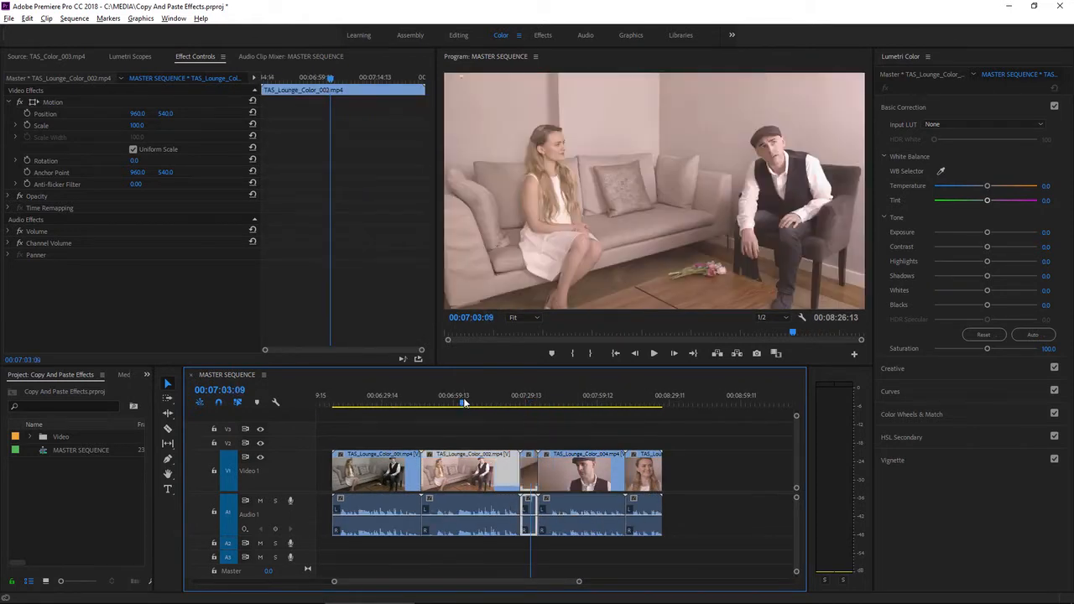
click(376, 405)
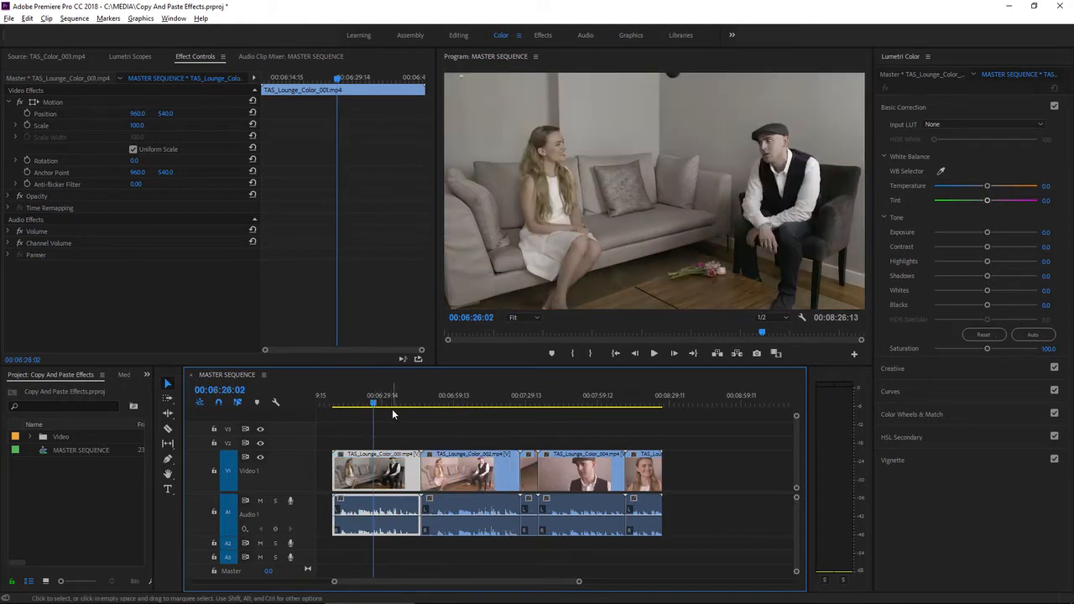
Step: With the Lumetri Scopes shown, raise the contrast of TAS_Lounge_Color_001.mp4 by moving the master RGB curve's white and black points inward
click(146, 58)
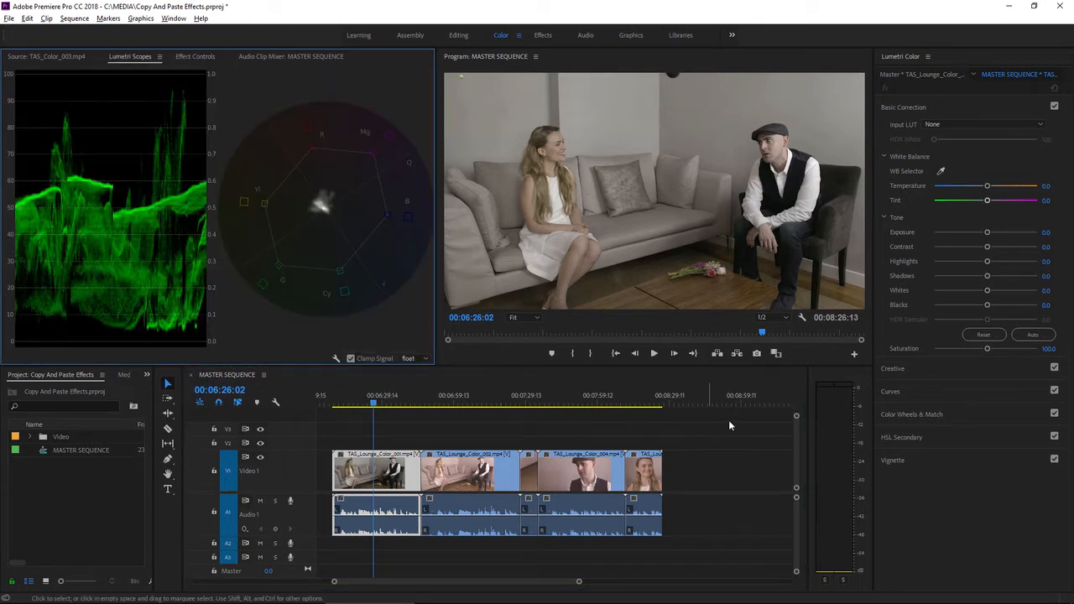
click(900, 390)
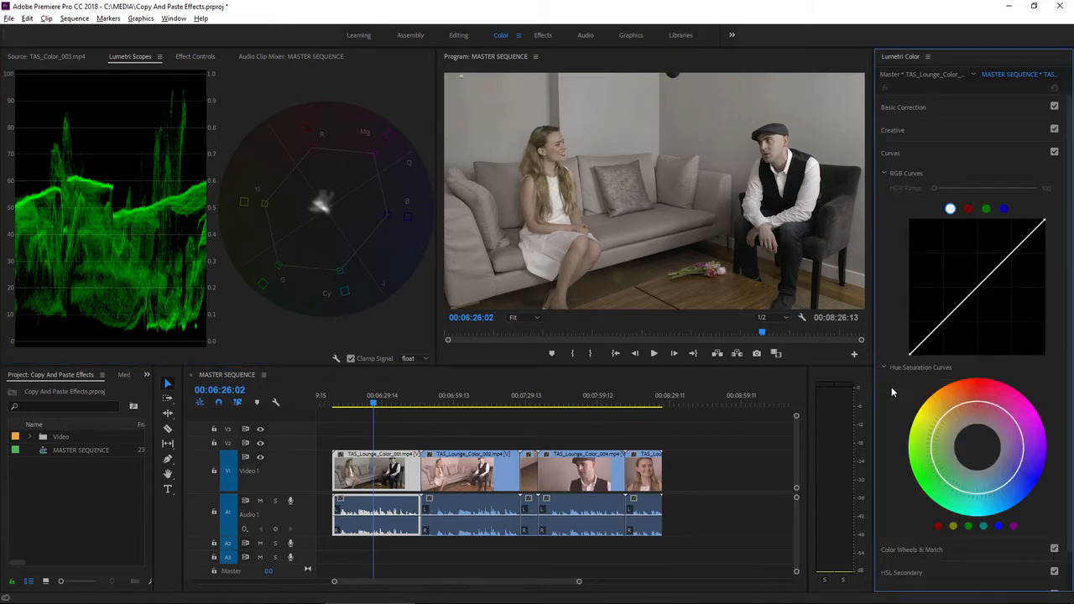
click(1043, 222)
drag(1043, 221, 1001, 220)
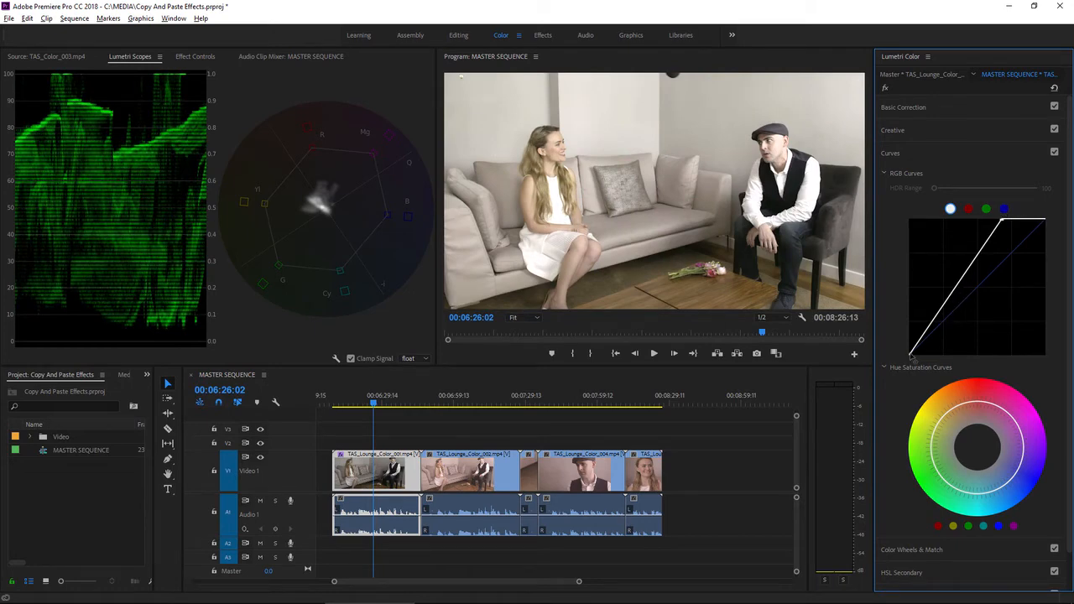
drag(911, 354, 919, 357)
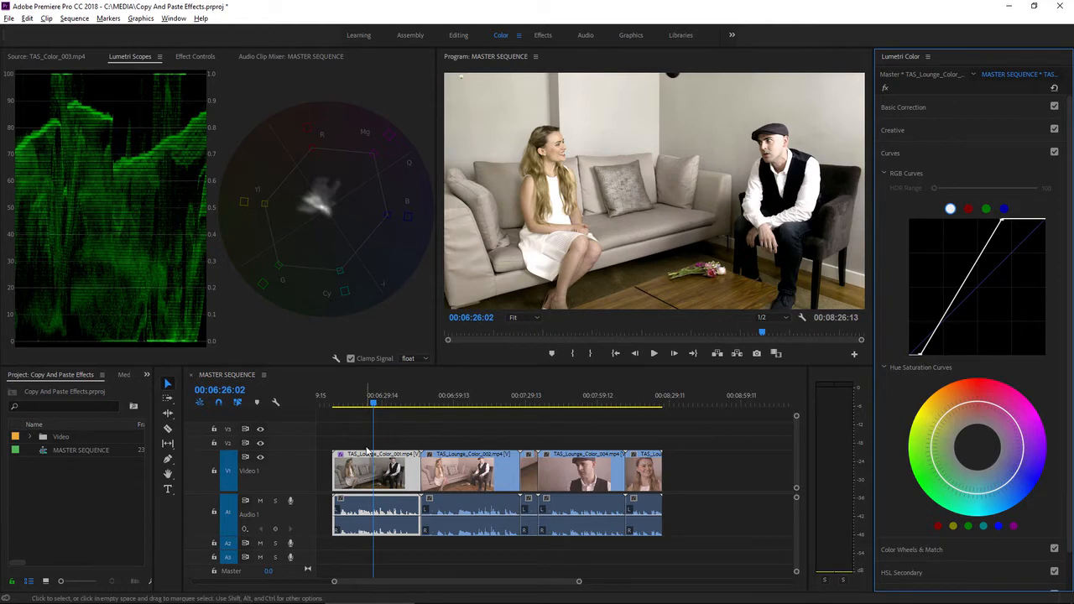
Step: Copy the graded clip TAS_Lounge_Color_001.mp4 in the timeline
click(394, 477)
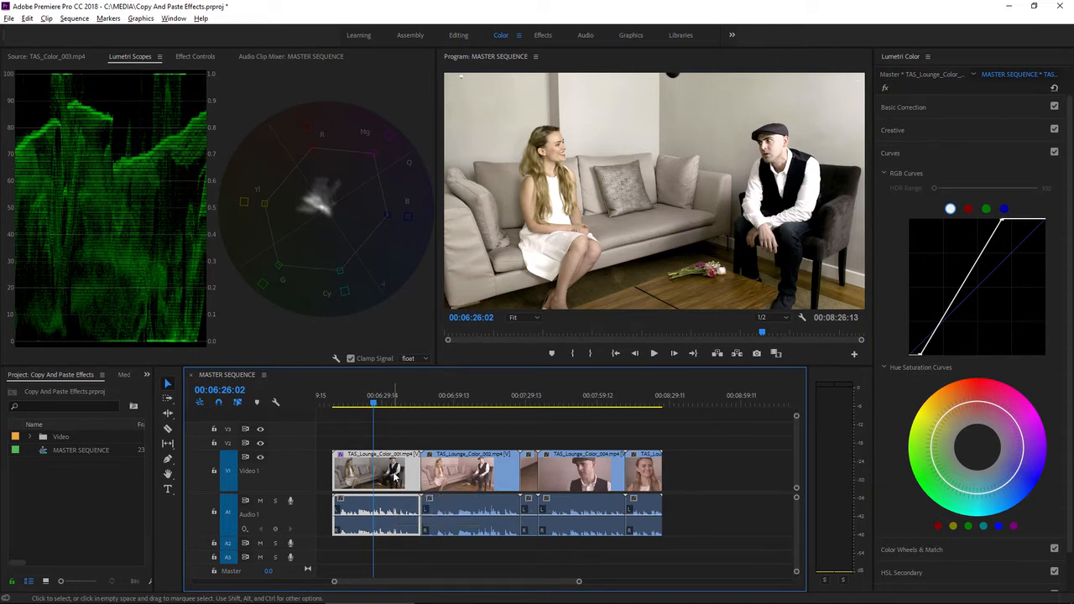
right_click(394, 477)
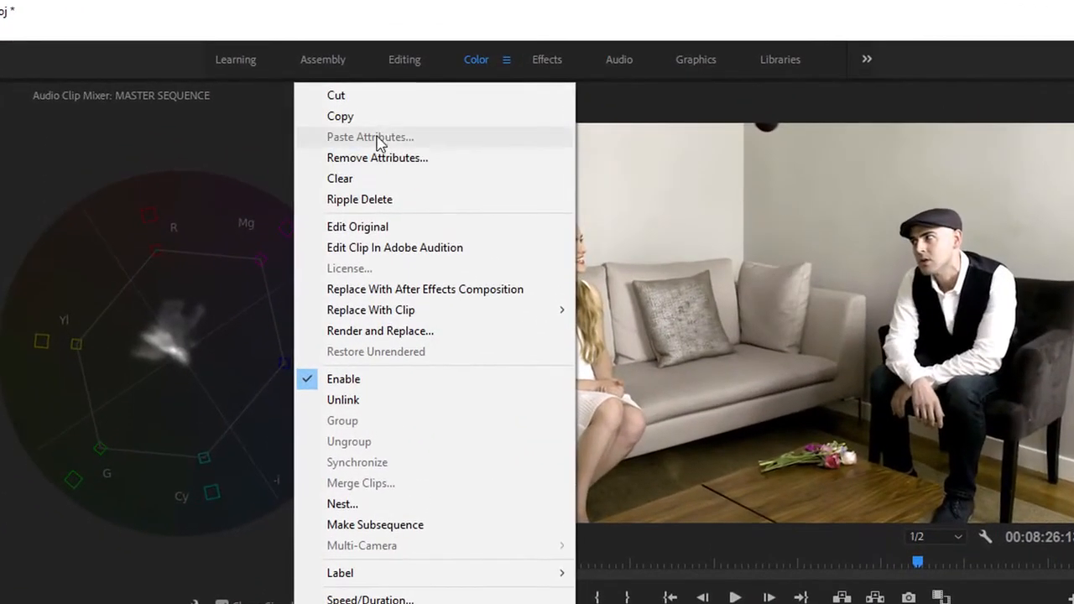
click(404, 122)
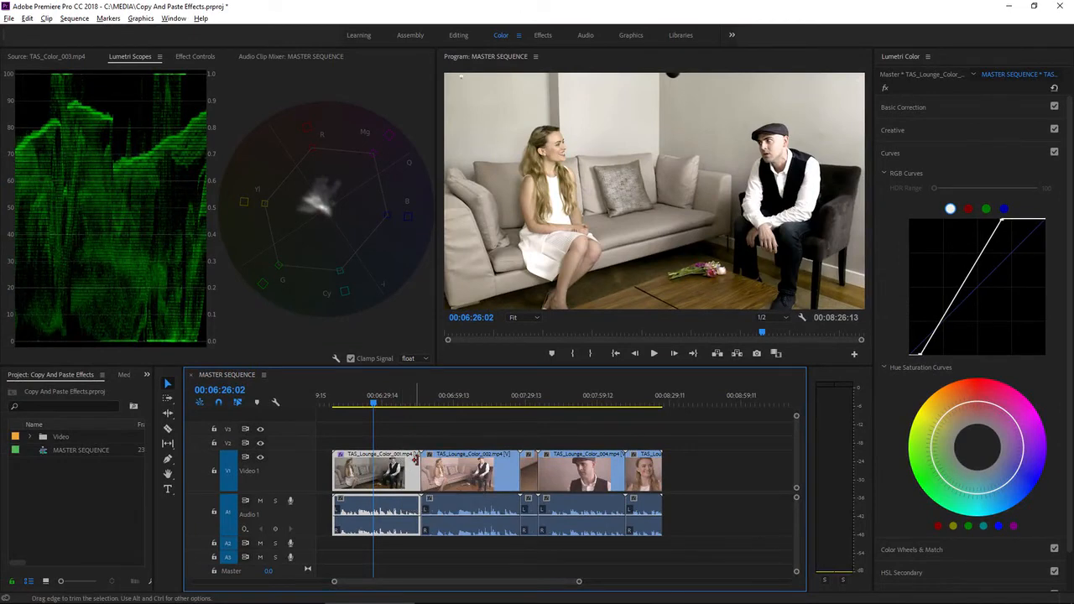
Step: Paste the copied clip's attributes, including Lumetri Color, onto the four following lounge clips and check the look on them
drag(527, 490, 677, 535)
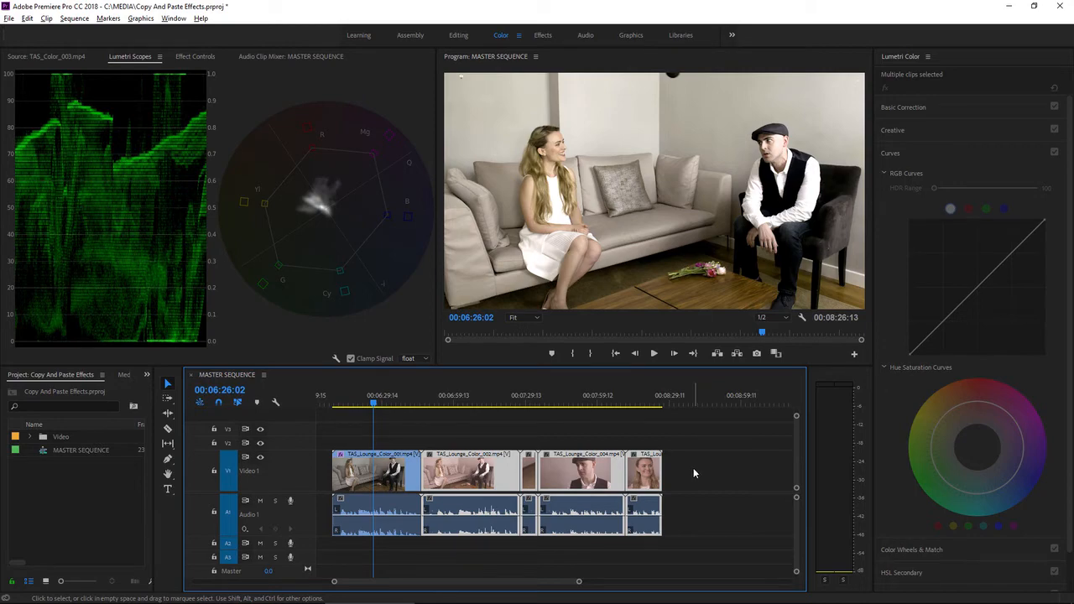
right_click(497, 472)
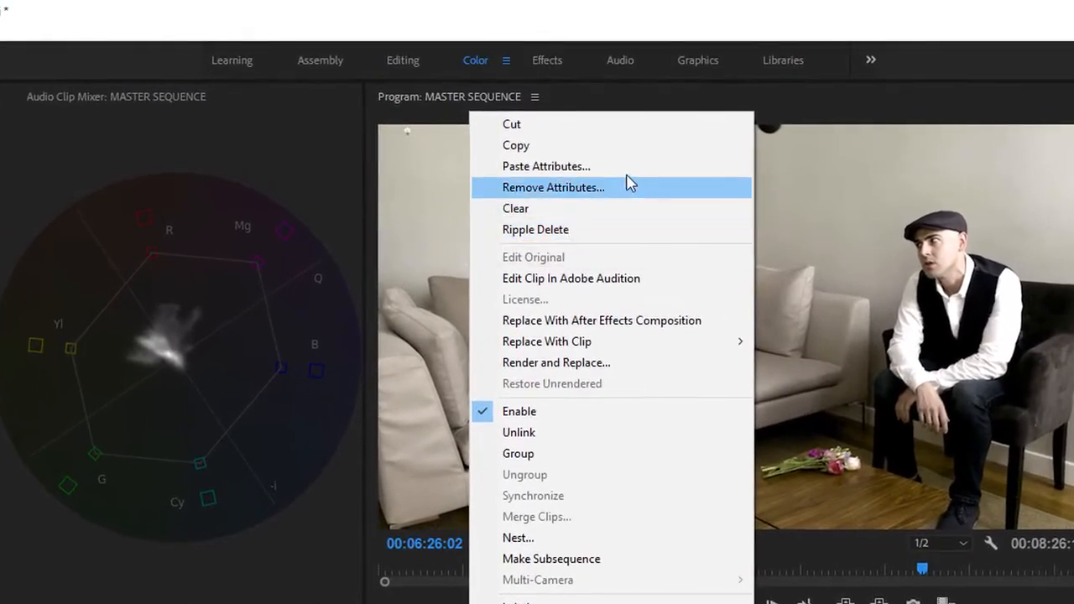
click(631, 167)
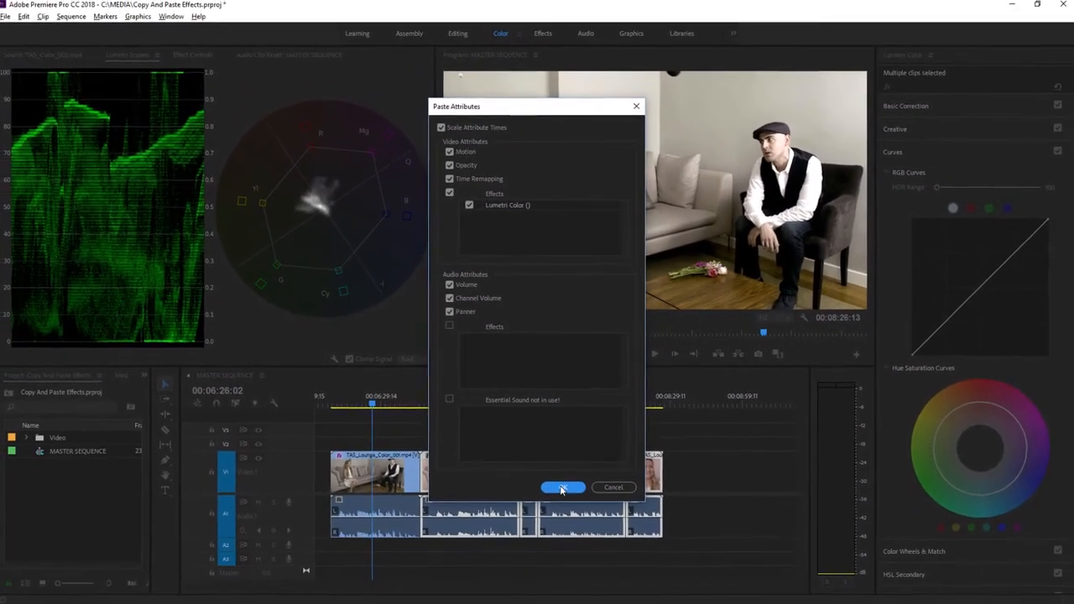
click(563, 507)
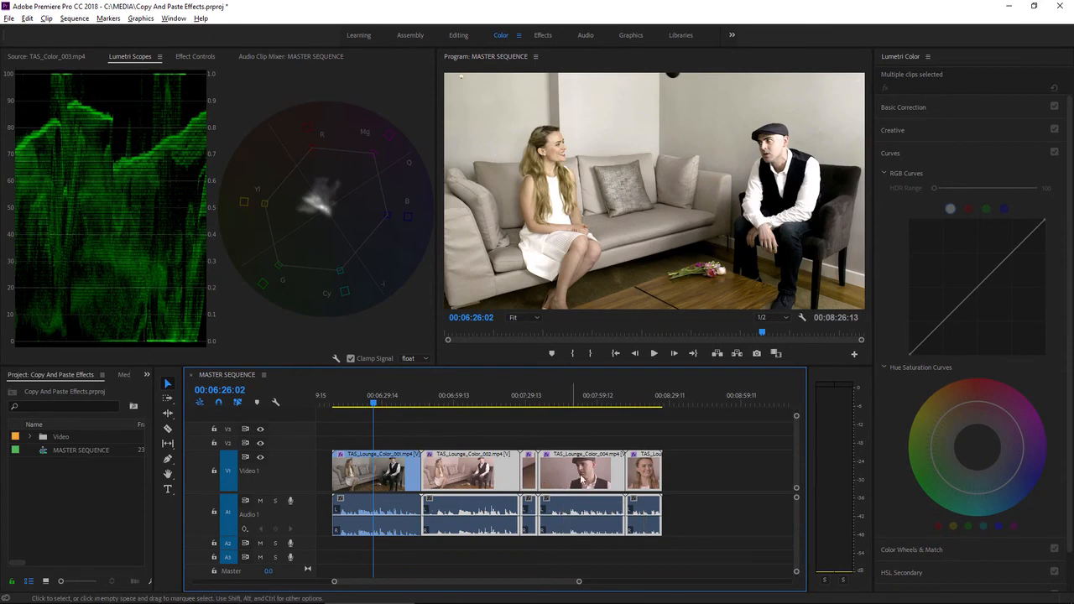
click(475, 402)
click(563, 403)
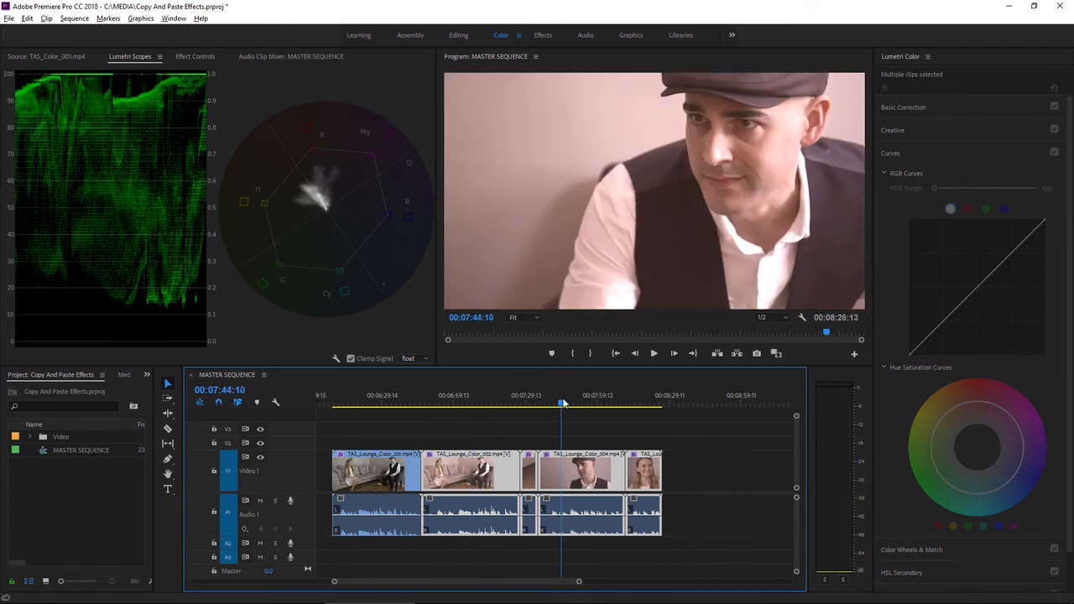